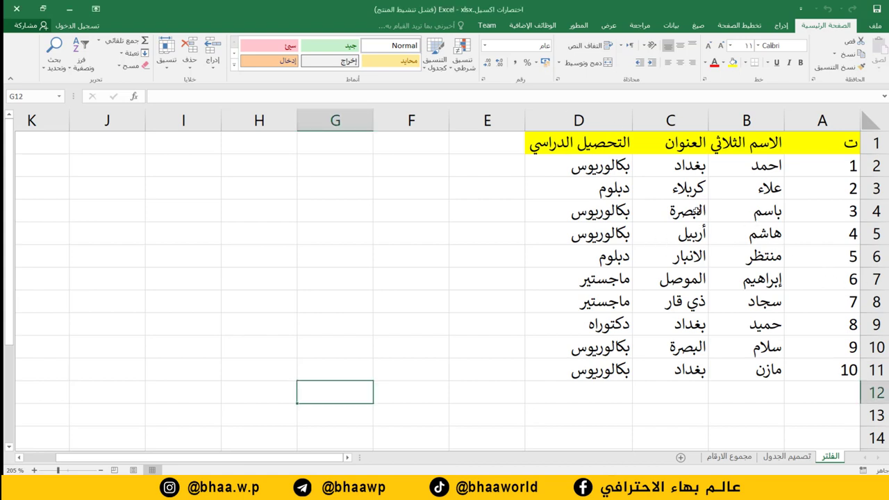
- Turn on filters for the student list and filter column D to بكالوريوس only
click(696, 211)
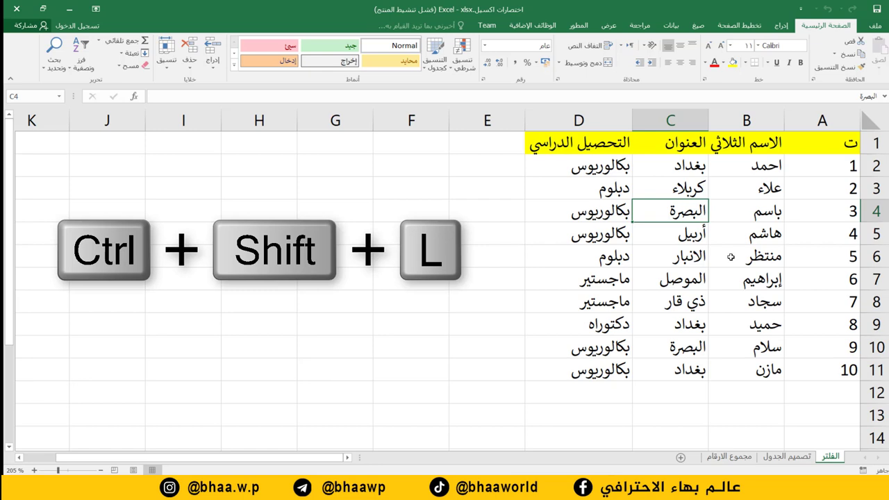
key(ctrl+shift+l)
click(530, 149)
click(530, 149)
click(530, 149)
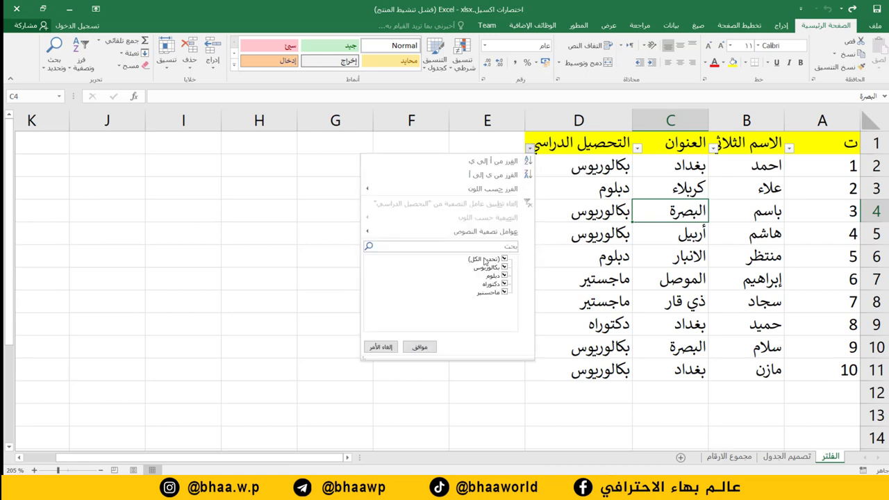
click(505, 259)
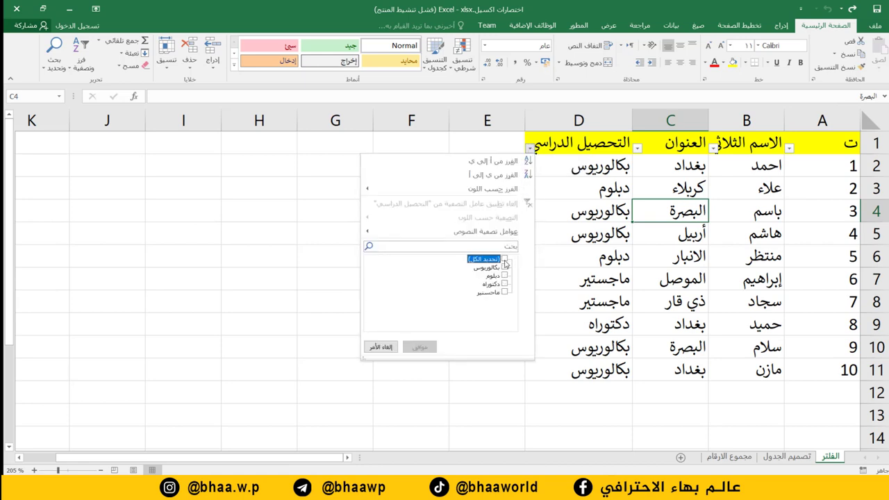
click(505, 267)
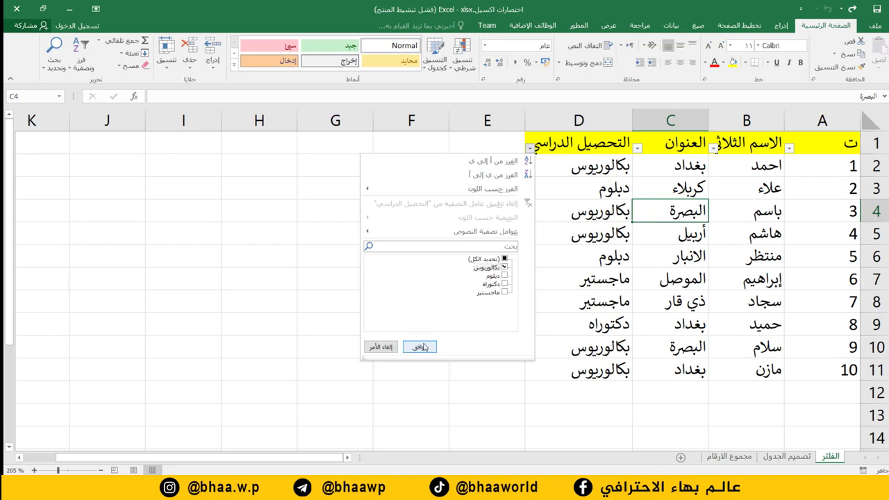
click(425, 347)
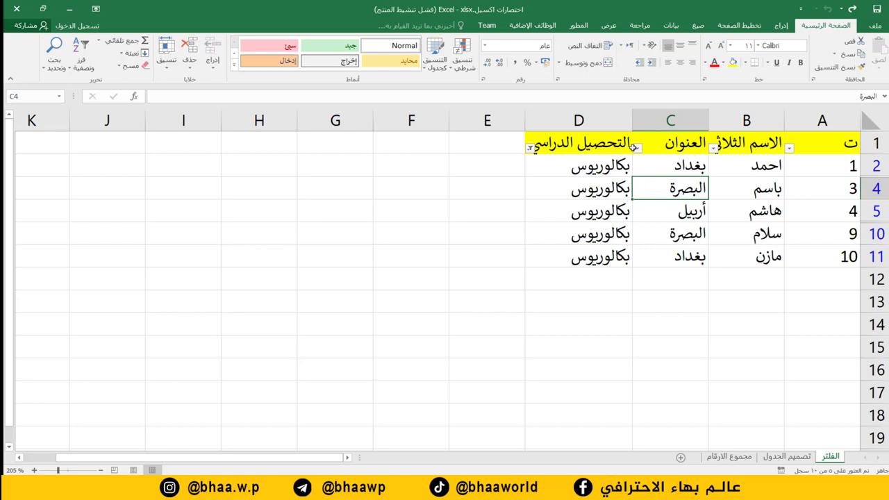
- Filter column C to show only بغداد rows
click(636, 148)
click(611, 259)
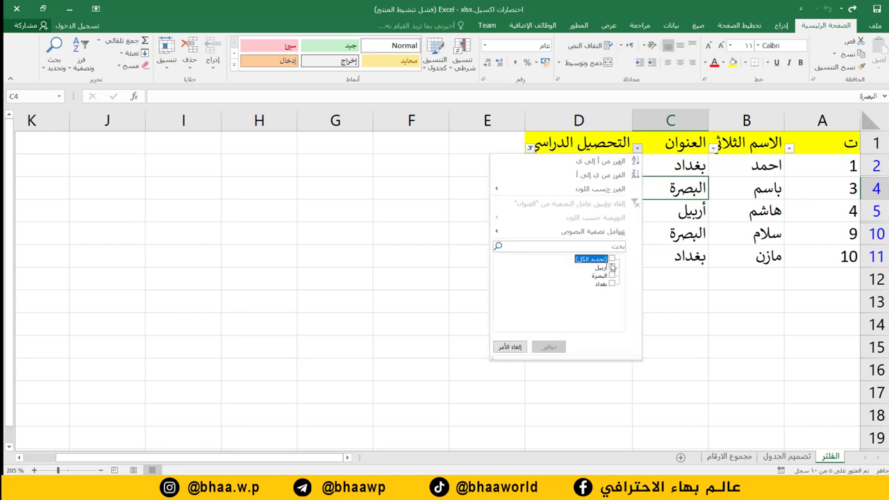
click(611, 283)
click(548, 346)
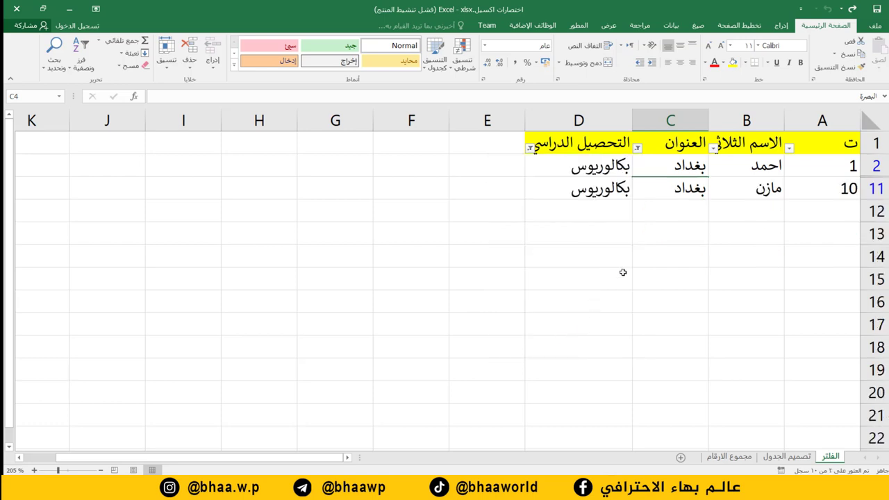
click(561, 193)
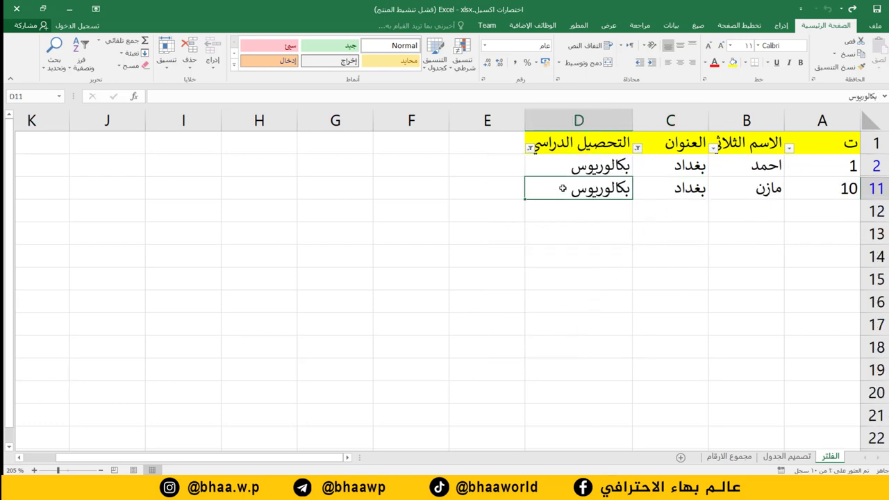
- On the تصميم الجدول sheet, convert the A1:D11 student list into a table with Ctrl+T
click(783, 456)
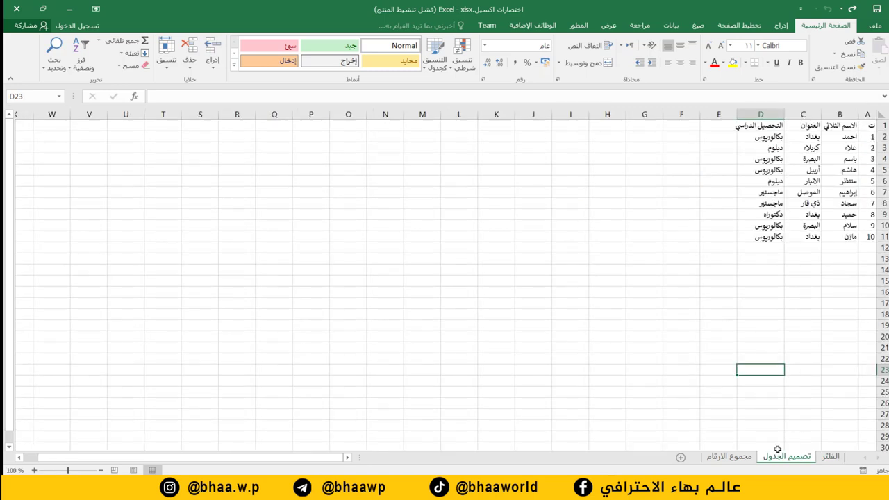
key(Up)
key(Up)
key(Up)
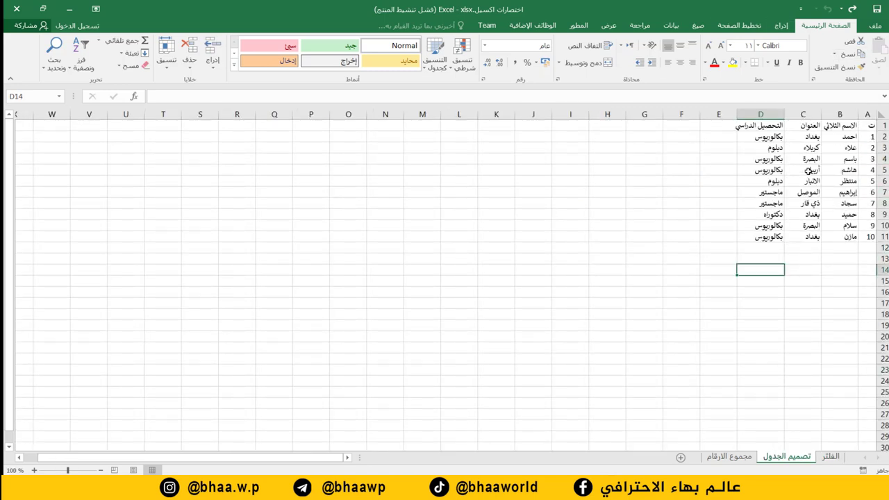
click(807, 171)
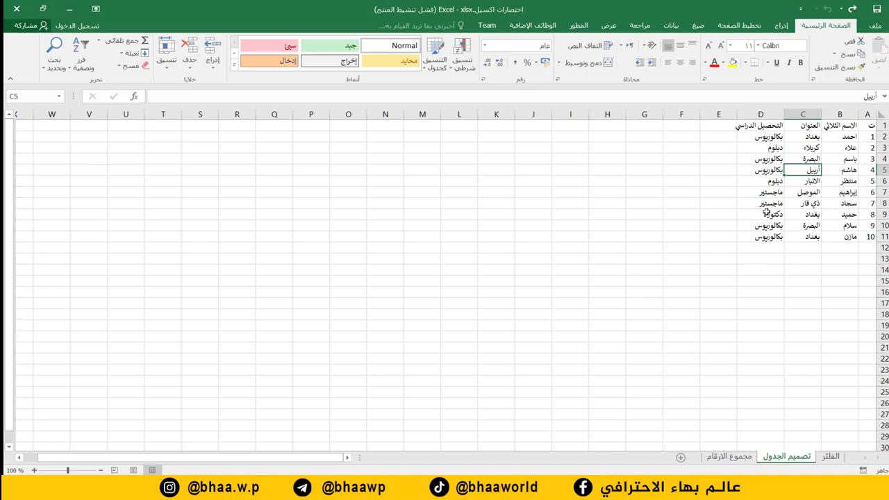
key(ctrl+t)
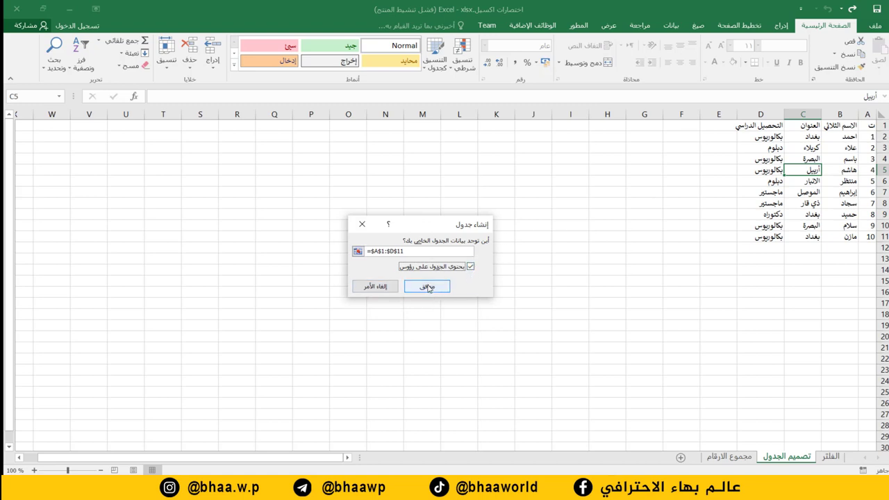
click(427, 286)
key(Down)
key(Down)
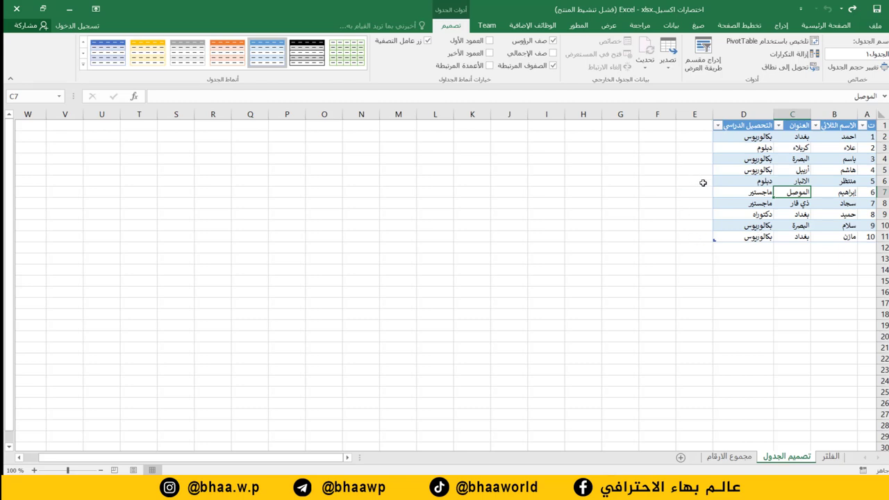
- Check column A's table filter without changes, then go to the مجموع الارقام sheet
scroll(826, 204, up, 8)
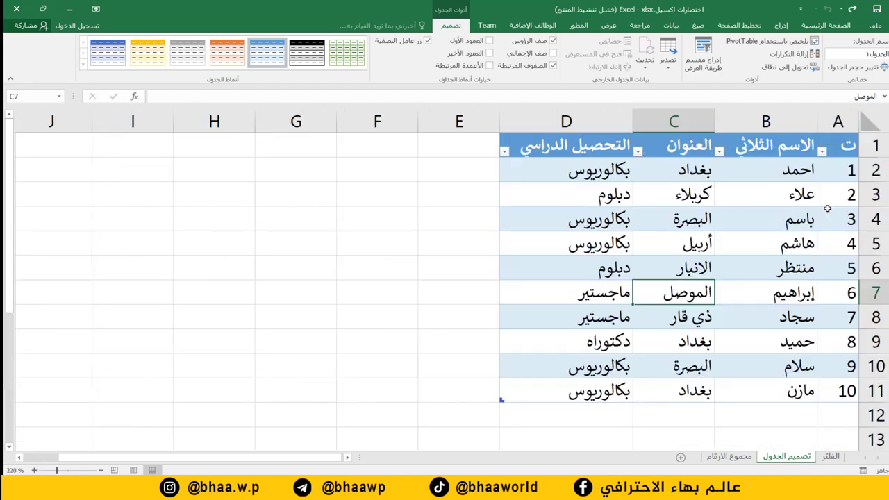
scroll(826, 208, up, 1)
click(812, 216)
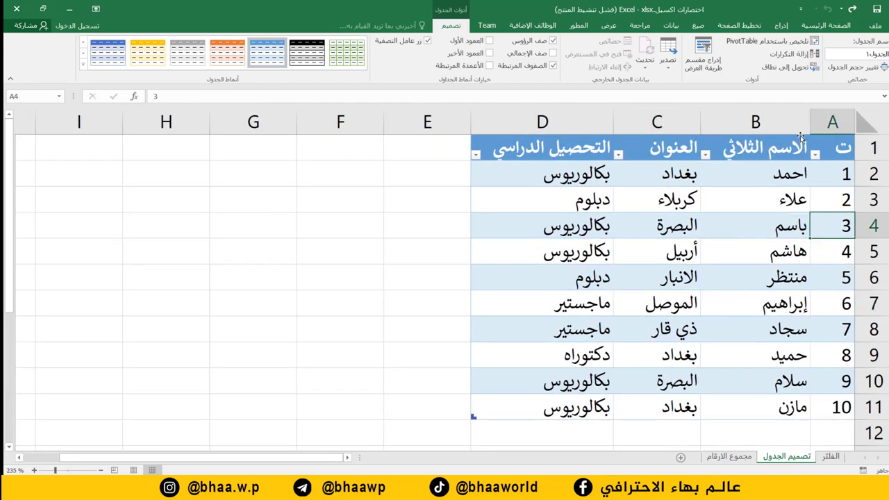
click(815, 154)
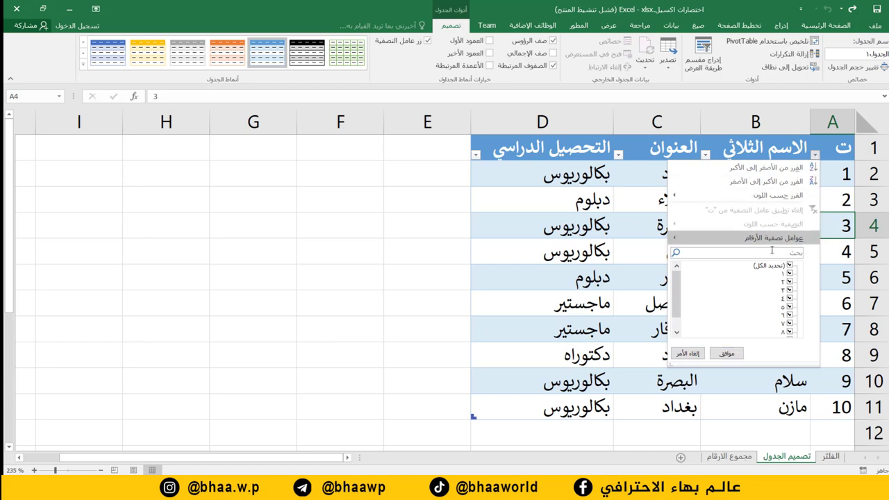
click(726, 354)
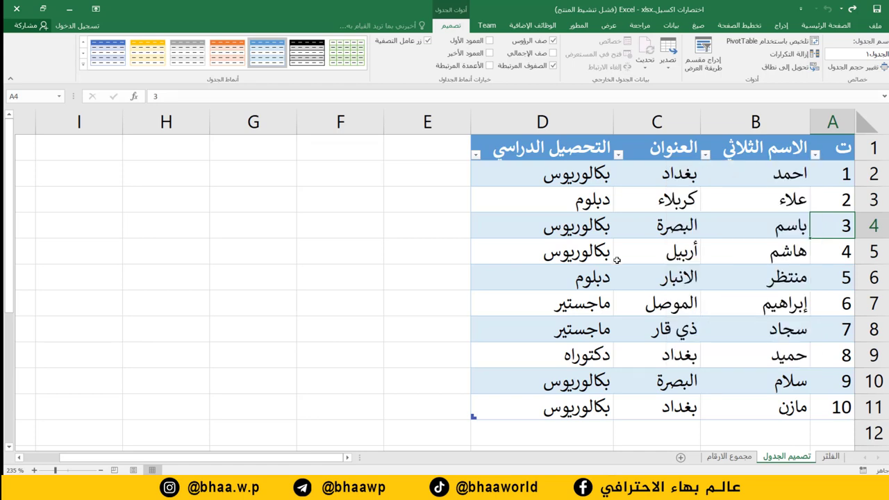
click(735, 460)
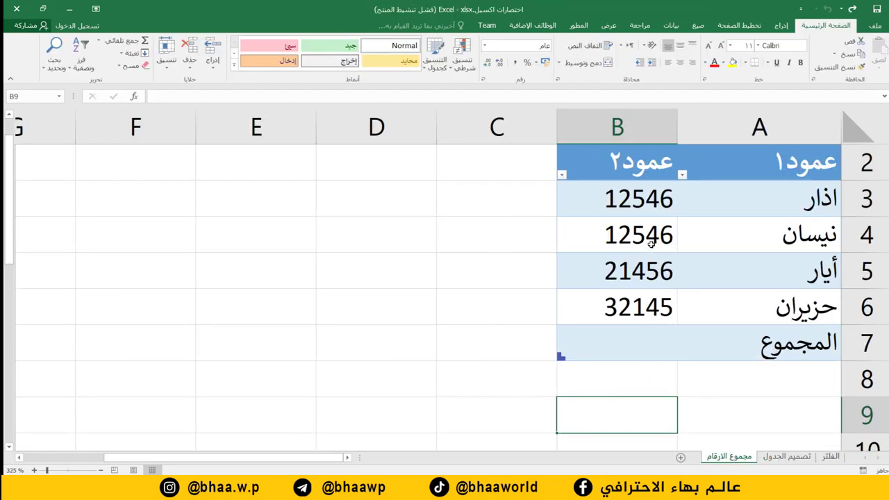
- AutoSum B3:B6 into B7 with Alt+= to get 78693, then return to تصميم الجدول
drag(630, 203, 622, 293)
click(607, 373)
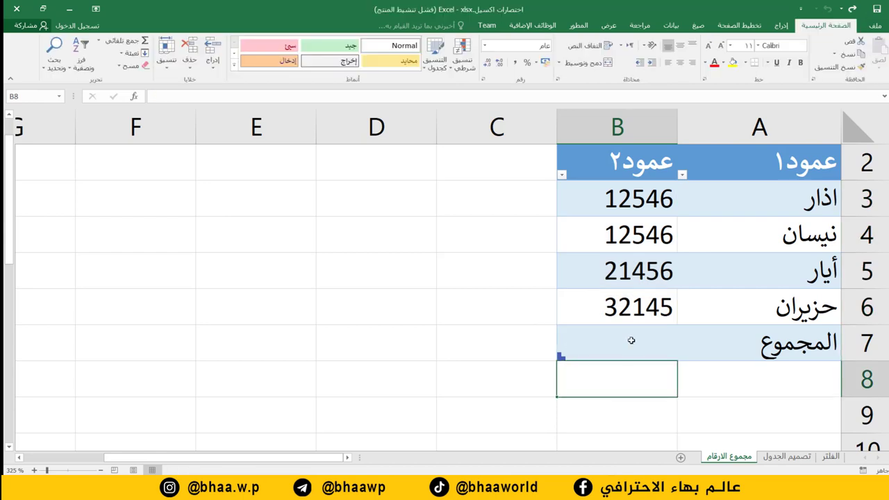
click(631, 341)
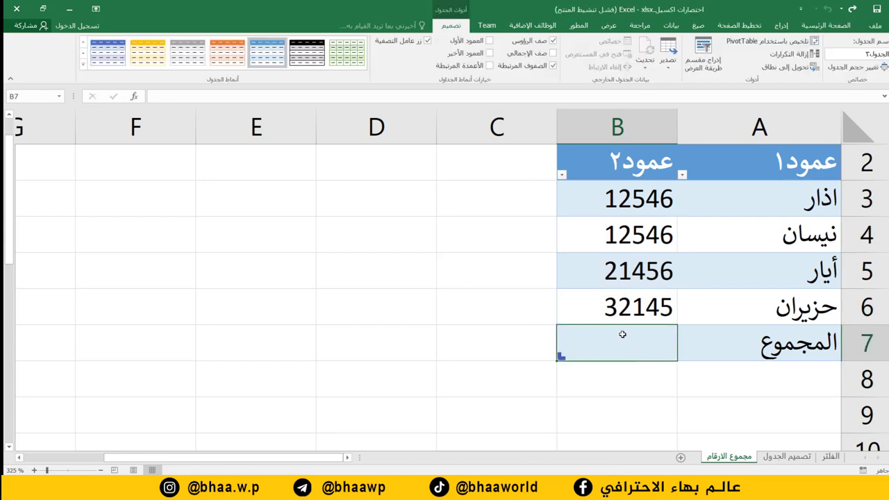
key(alt+equal)
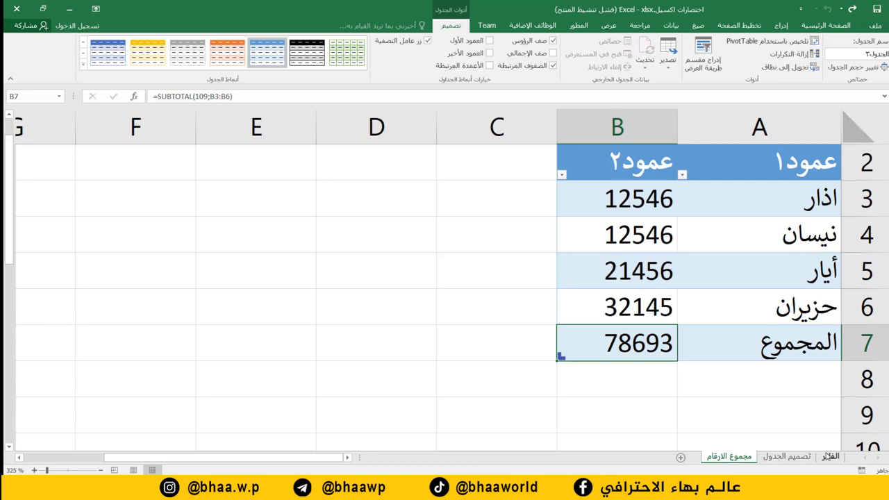
click(830, 456)
- On تصميم الجدول, select the whole table with Ctrl+Shift+Space, then column C's data with Ctrl+Space
click(786, 456)
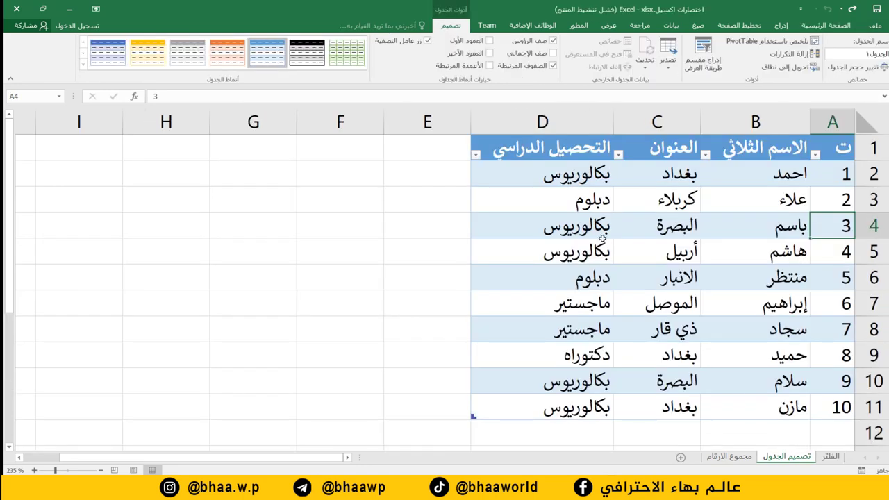
click(600, 281)
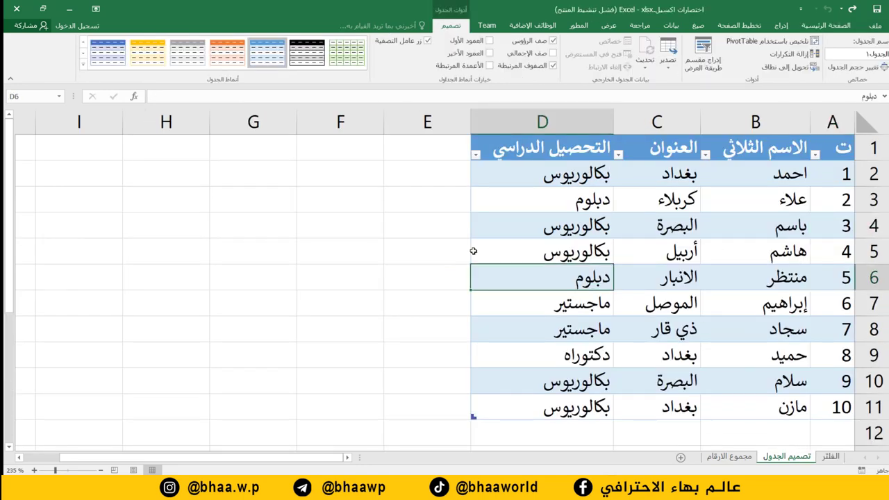
click(672, 255)
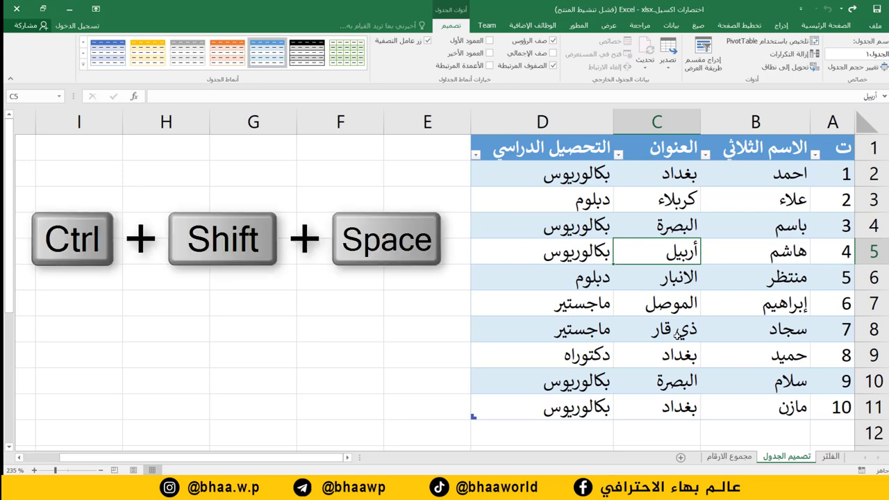
key(ctrl+shift+space)
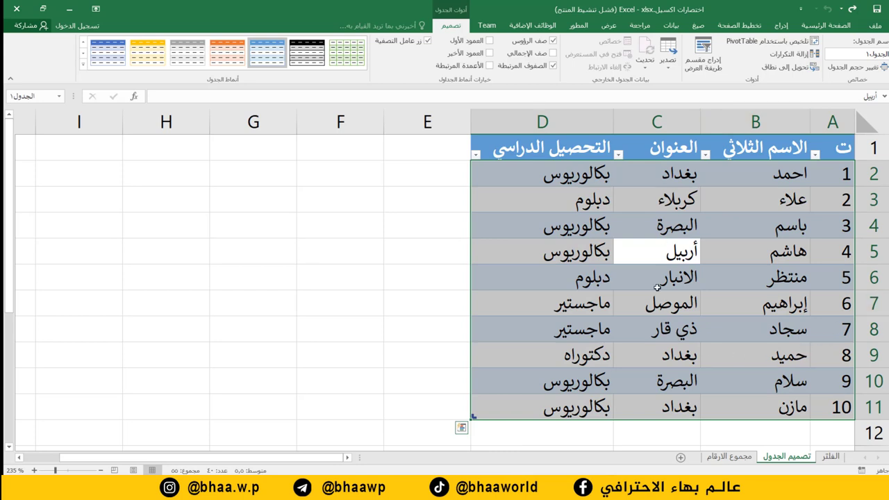
click(659, 199)
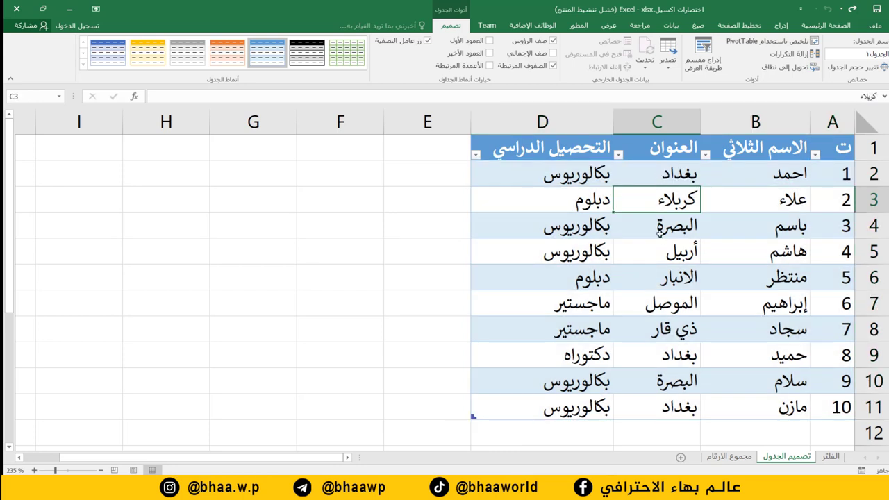
key(ctrl+space)
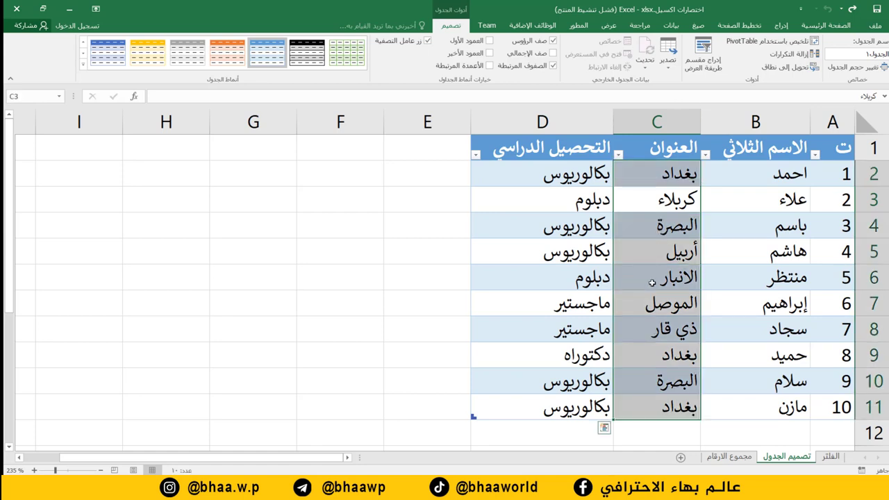
- Select the table row of C4 with Shift+Space, then deselect by clicking an empty cell
click(677, 229)
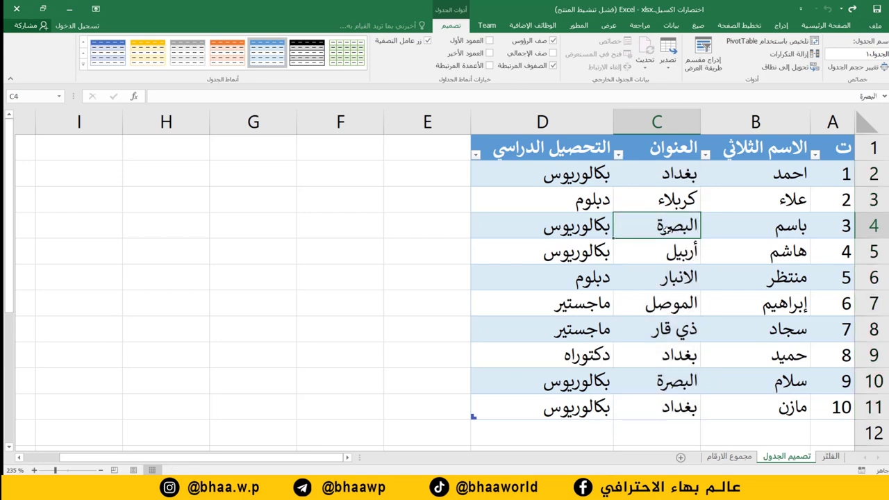
key(shift+space)
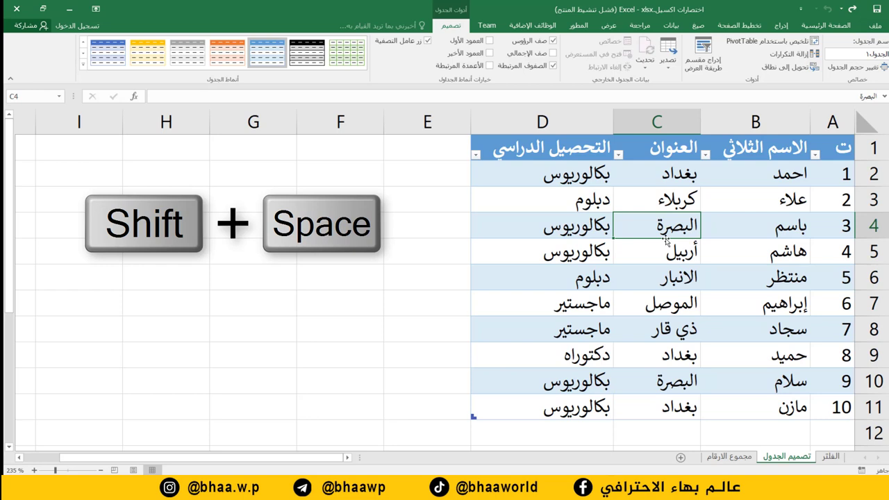
key(shift+space)
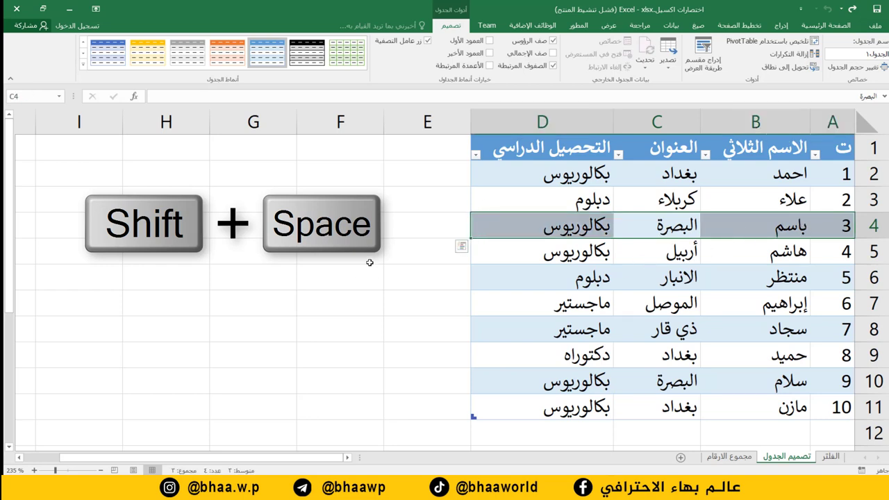
click(331, 229)
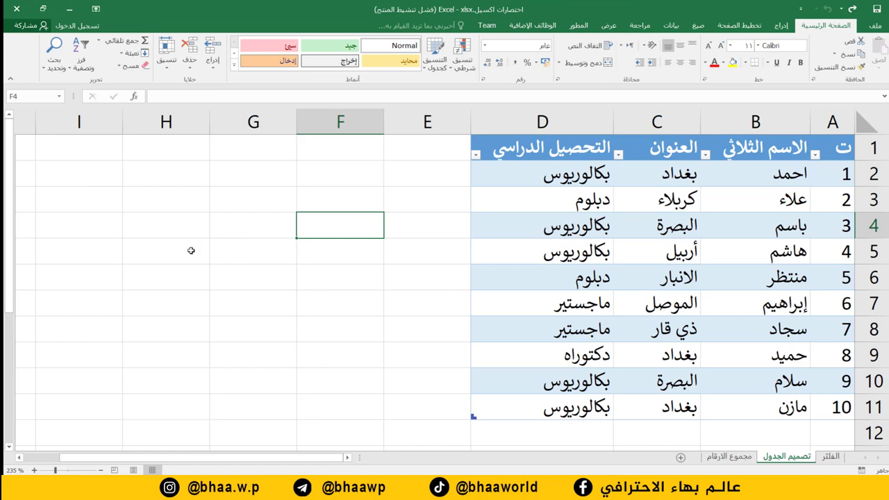
- Enter a first name and family name in H4 on two lines using Alt+Enter
click(193, 224)
text(به)
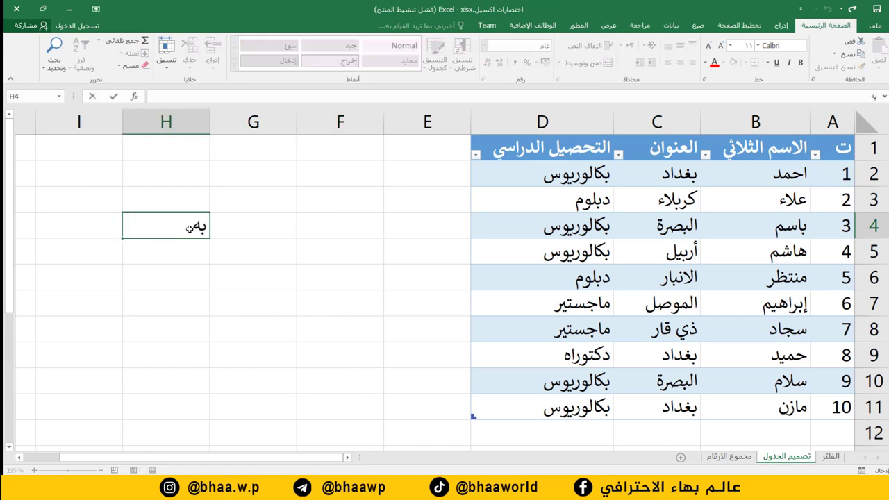
text(اء)
key(alt+Return)
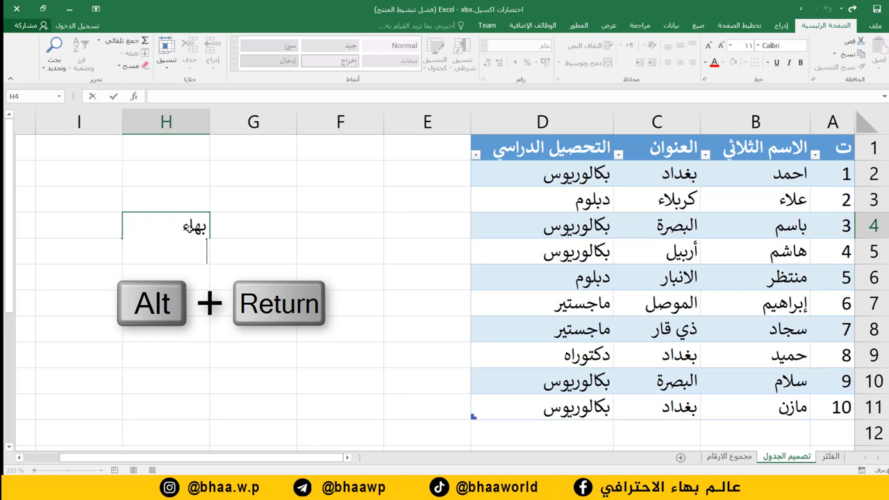
text(ع)
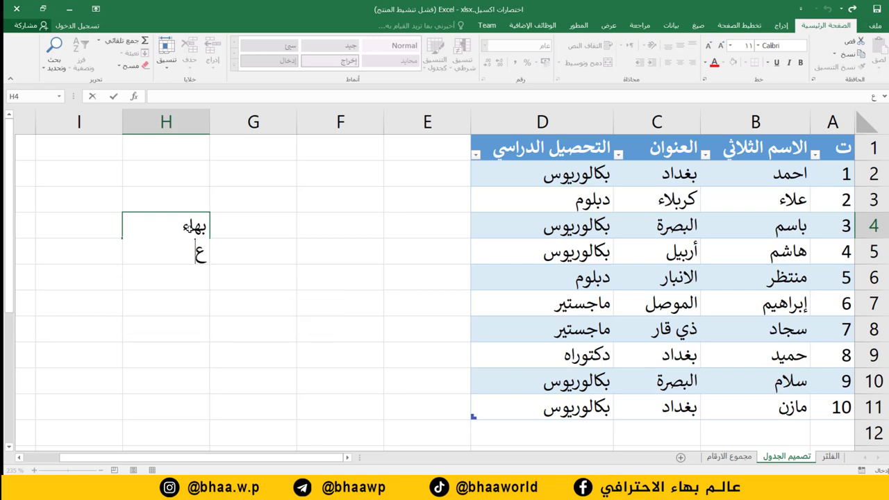
text(بد الستا)
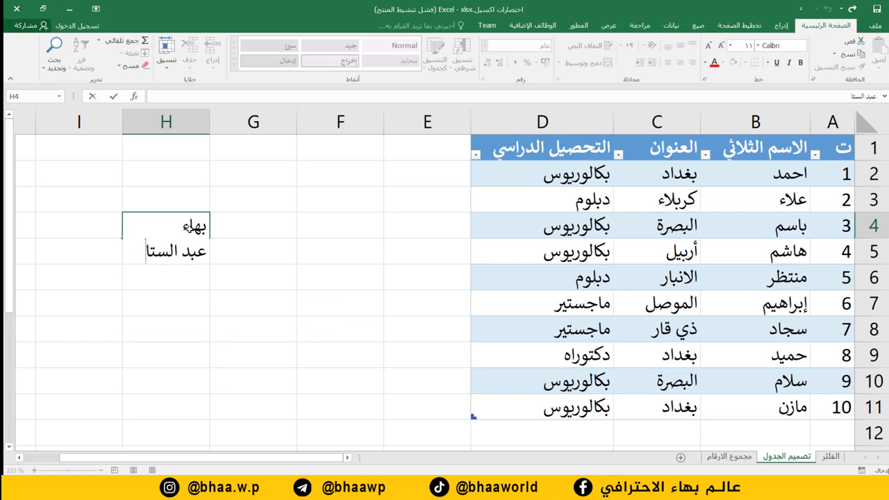
text(ر)
key(Return)
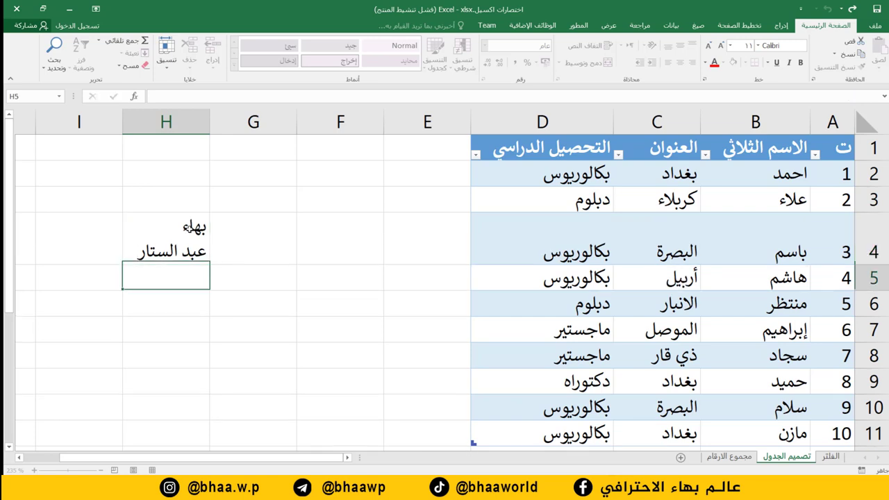
click(161, 231)
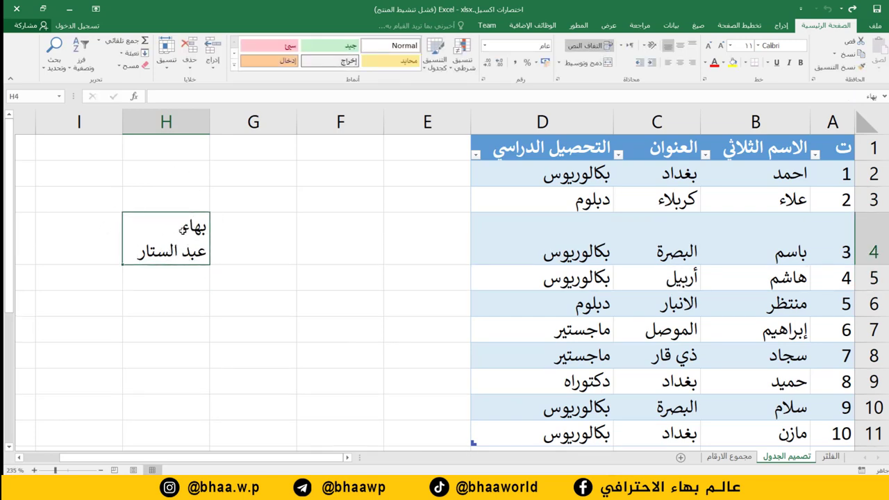
- Fill all of D3:F8 on مجموع الارقام with one typed word using Ctrl+Enter
key(ctrl+Page_Down)
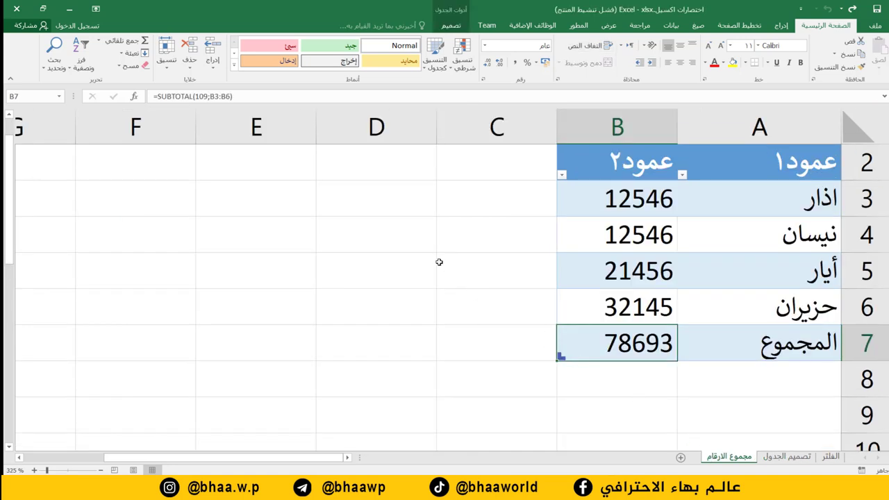
mouse_move(395, 196)
mouse_down()
mouse_move(134, 312)
mouse_move(117, 388)
mouse_up()
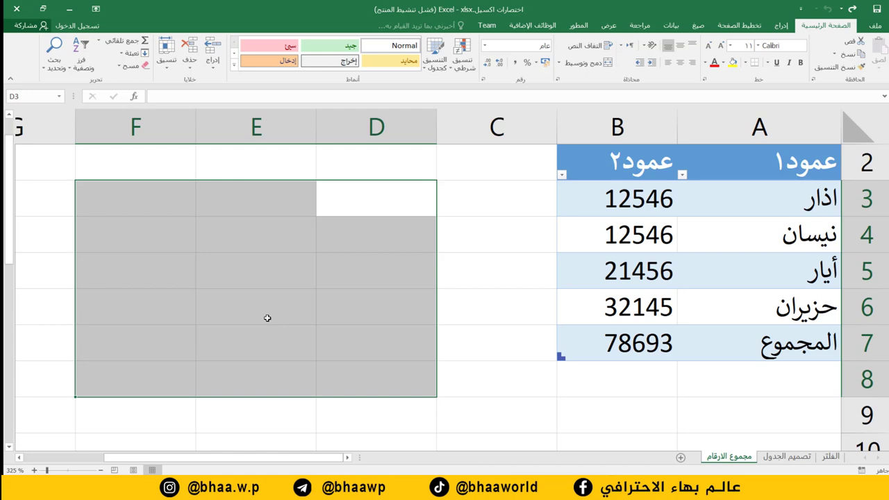
text(بها)
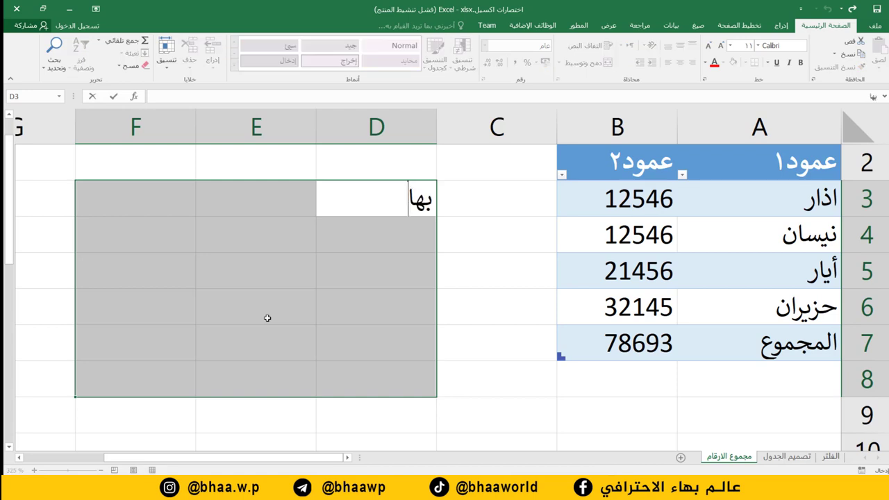
text(ء)
key(ctrl+Return)
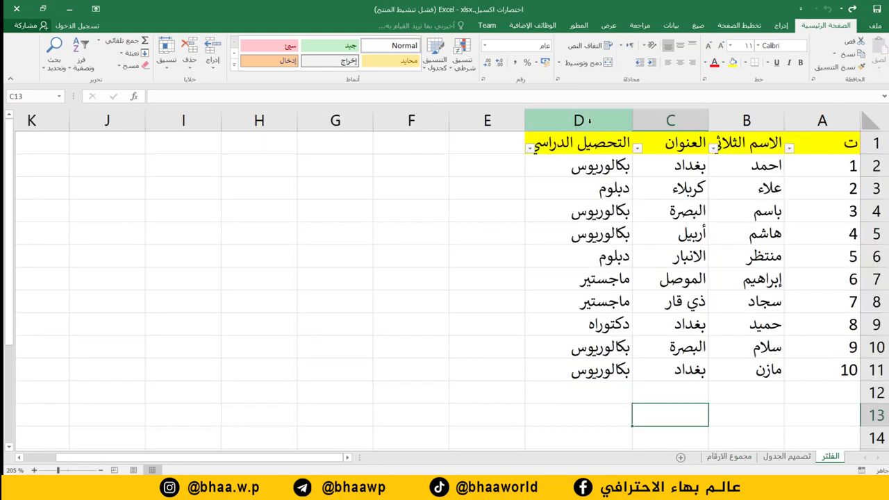
click(581, 122)
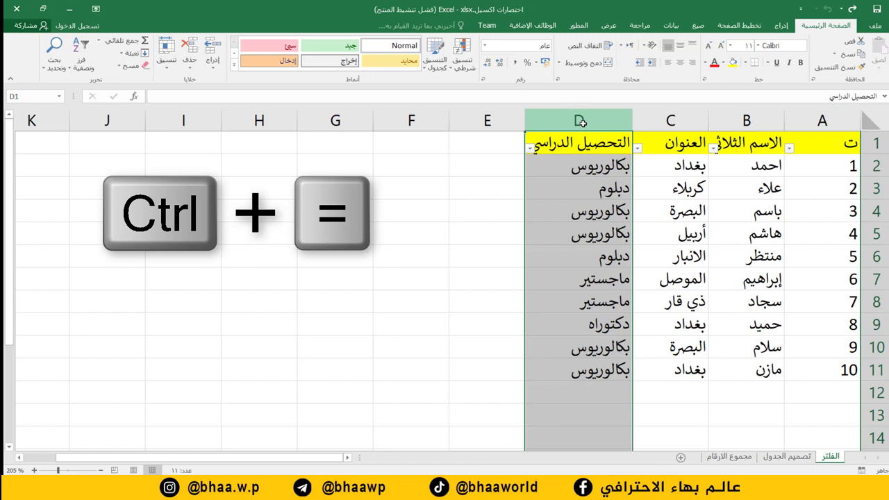
key(ctrl+plus)
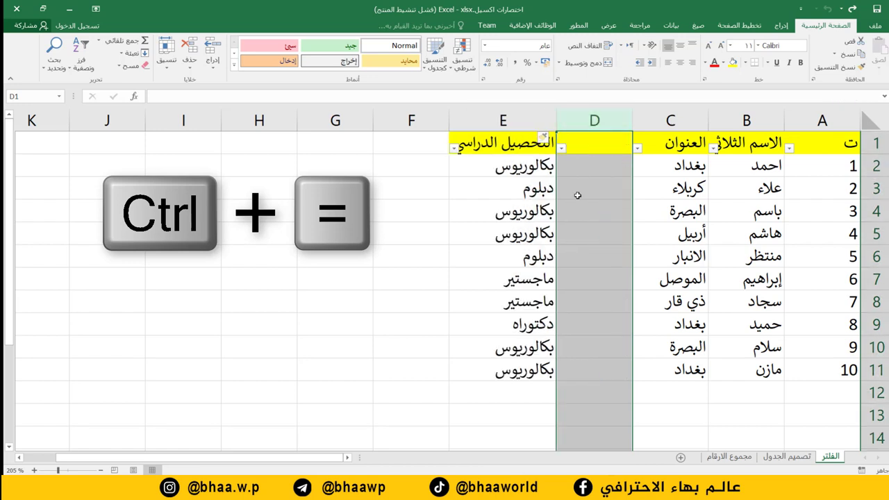
key(ctrl+plus)
key(ctrl+plus)
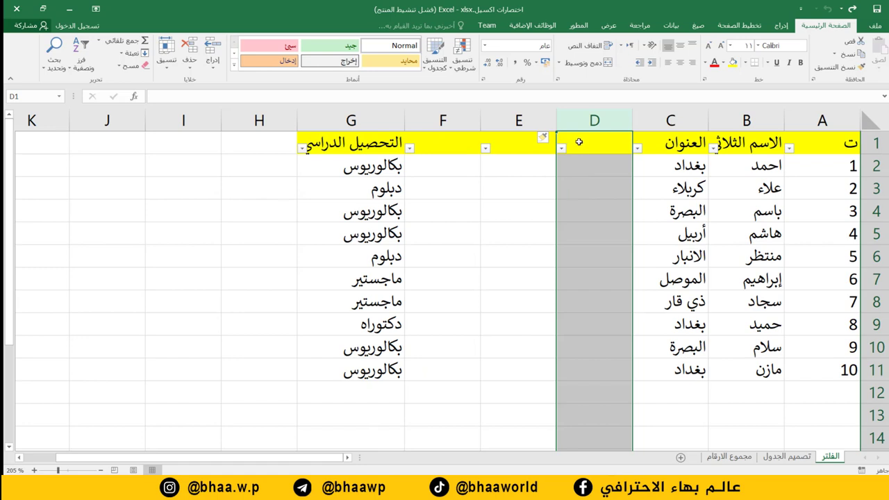
key(ctrl+minus)
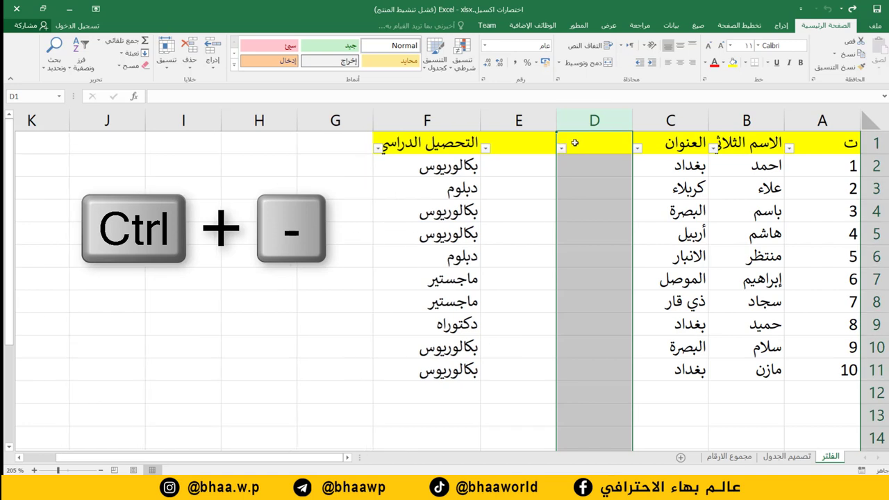
key(ctrl+minus)
key(ctrl+minus)
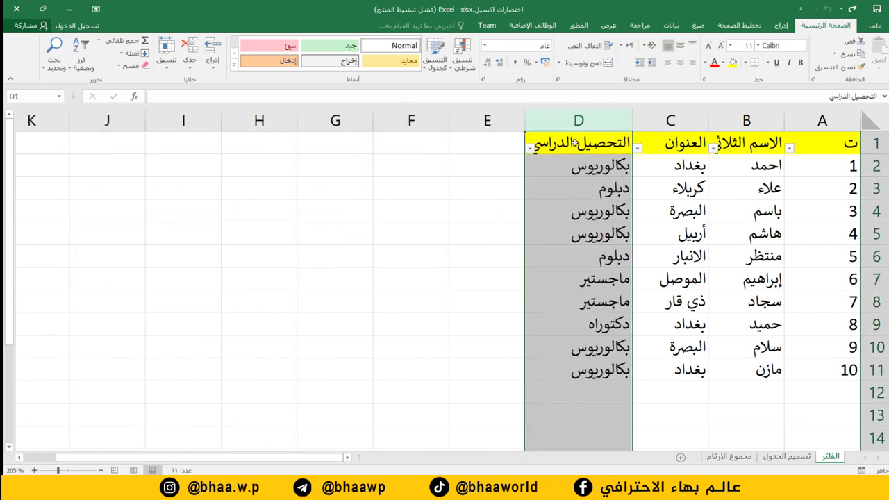
click(877, 211)
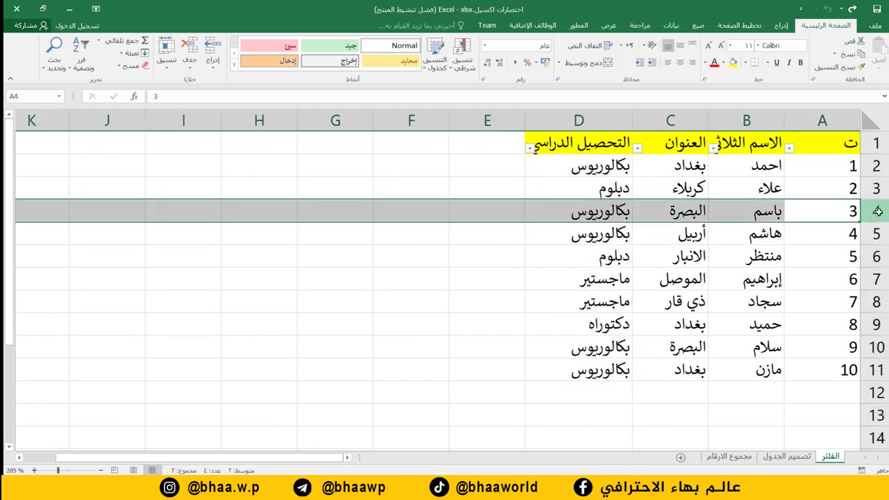
key(ctrl+plus)
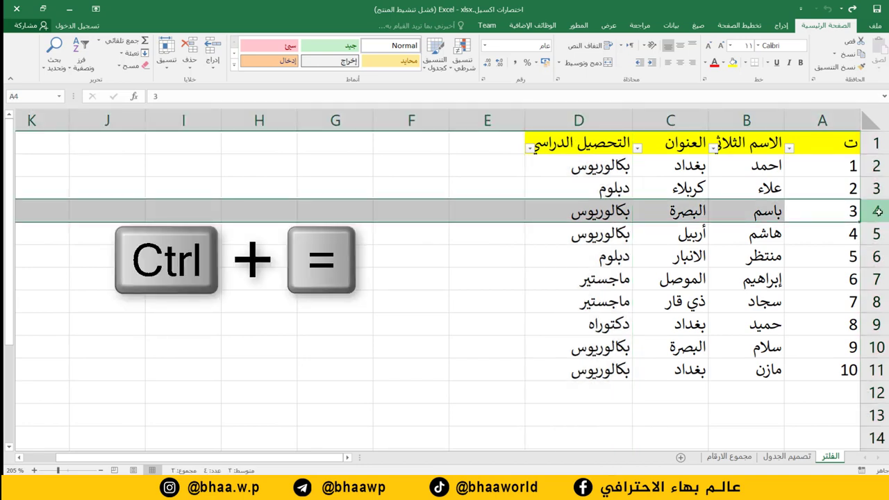
key(ctrl+plus)
key(ctrl+plus)
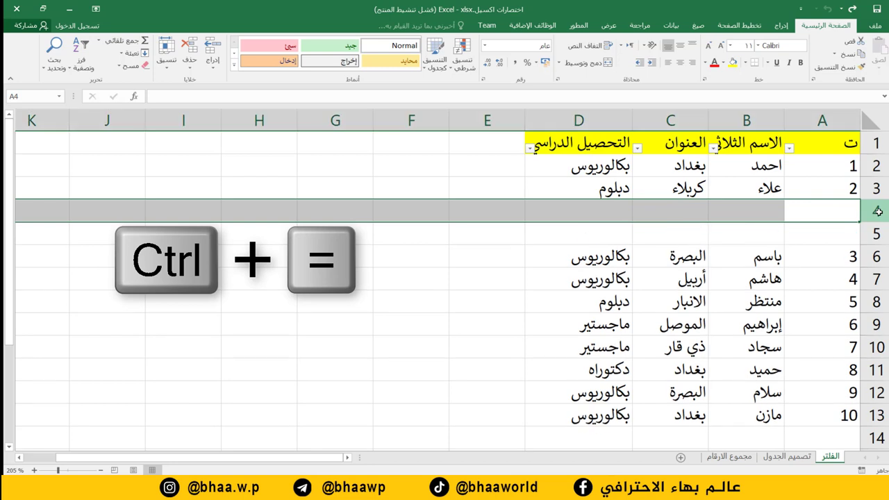
key(ctrl+minus)
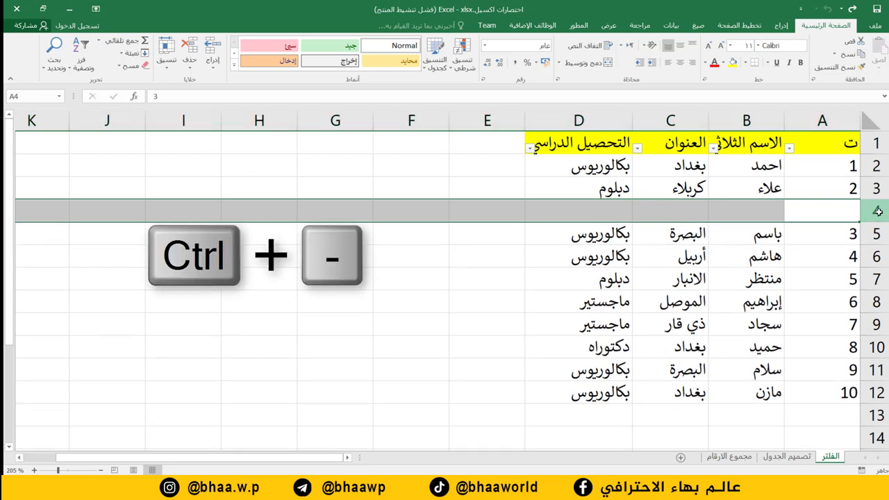
key(ctrl+minus)
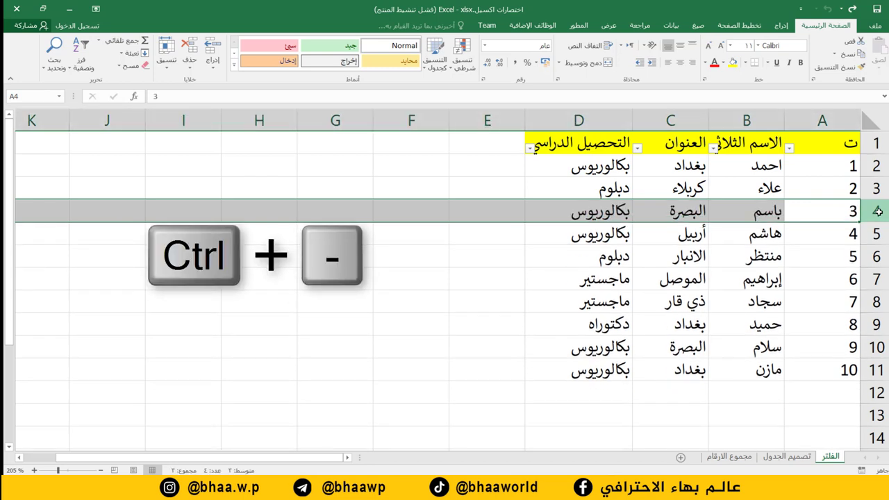
click(272, 230)
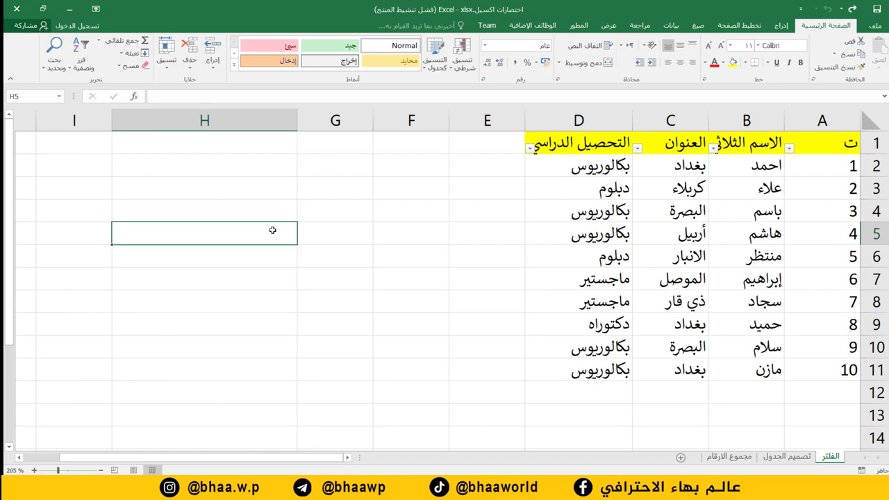
- Insert the date 13/04/2021 in H5 with Ctrl+; and the time 05:04 م in H6 with Ctrl+Shift+:
key(ctrl+semicolon)
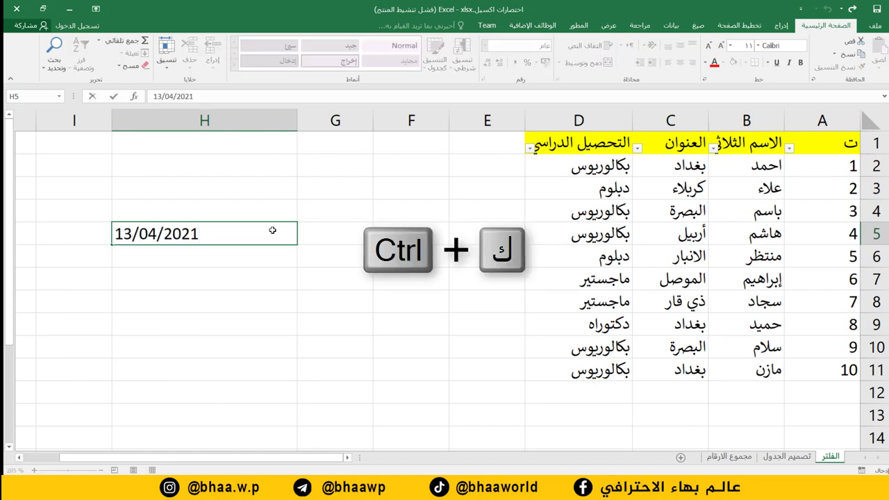
key(Return)
key(Return)
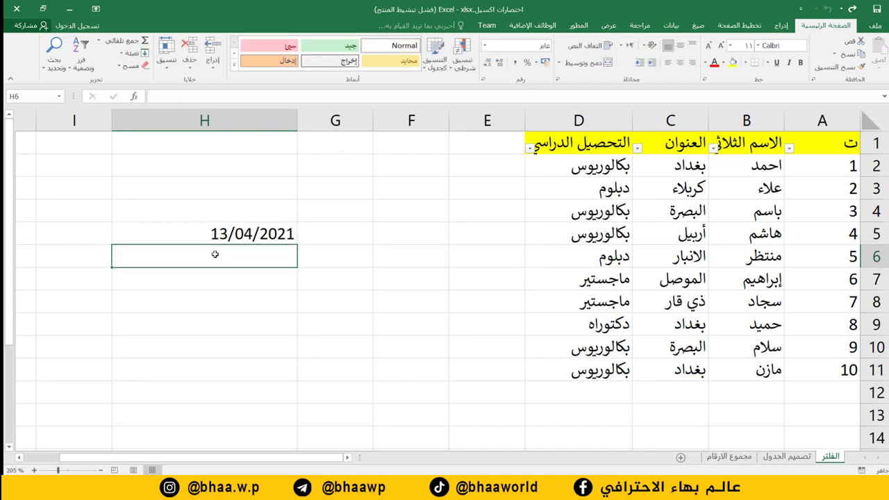
click(256, 279)
click(261, 257)
key(ctrl+shift+colon)
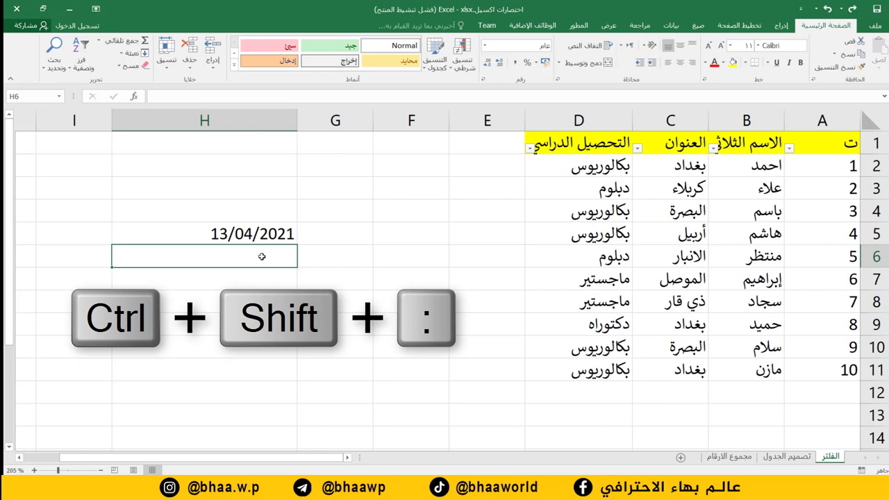
key(ctrl+shift+colon)
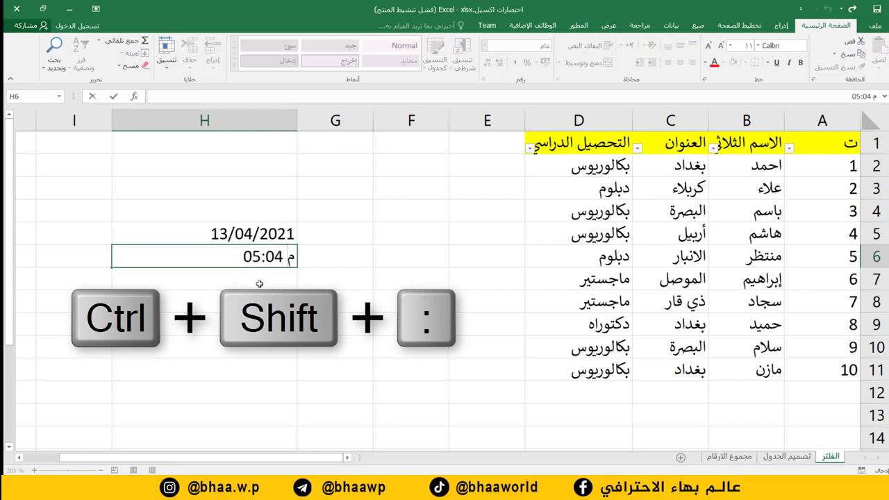
click(257, 290)
click(267, 258)
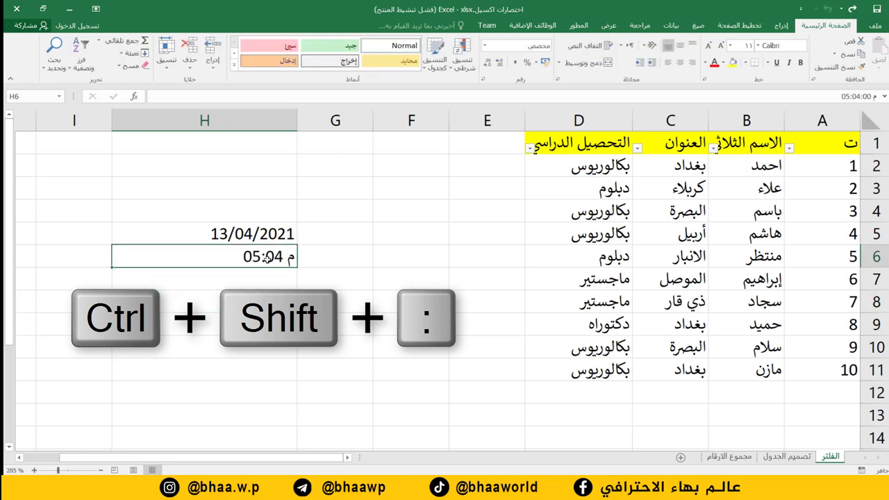